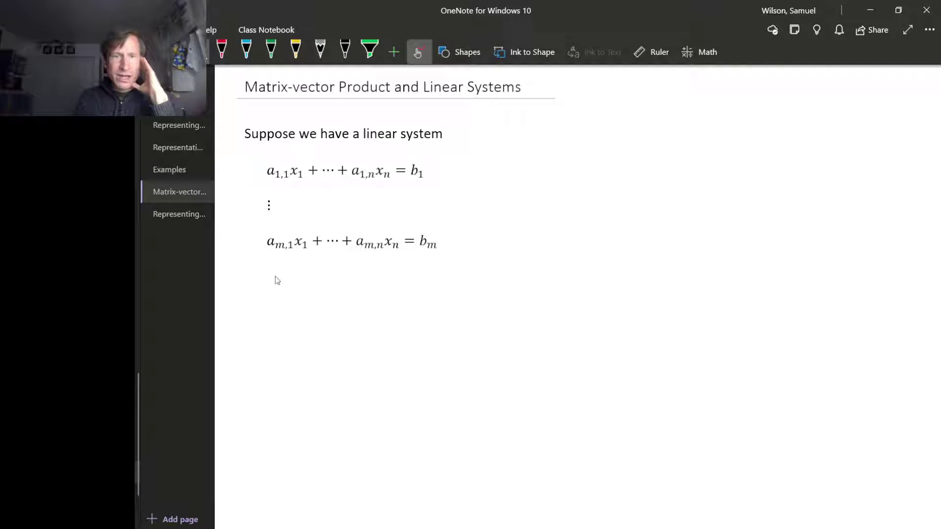
- Ink the left and right brackets of the row-sum column followed by an equals sign
mouse_move(272, 277)
left_mouse_down()
mouse_move(274, 362)
mouse_move(290, 362)
left_mouse_up()
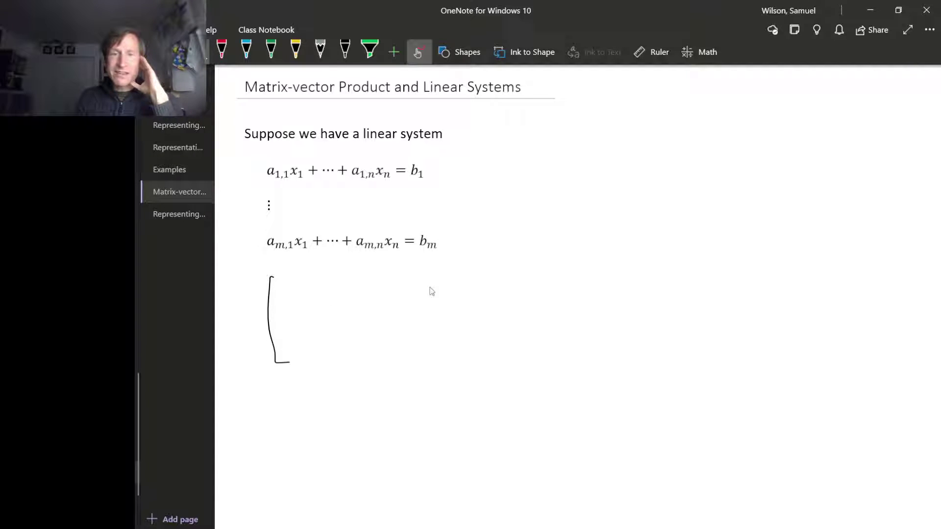
mouse_move(429, 278)
left_mouse_down()
mouse_move(437, 294)
mouse_move(423, 356)
left_mouse_up()
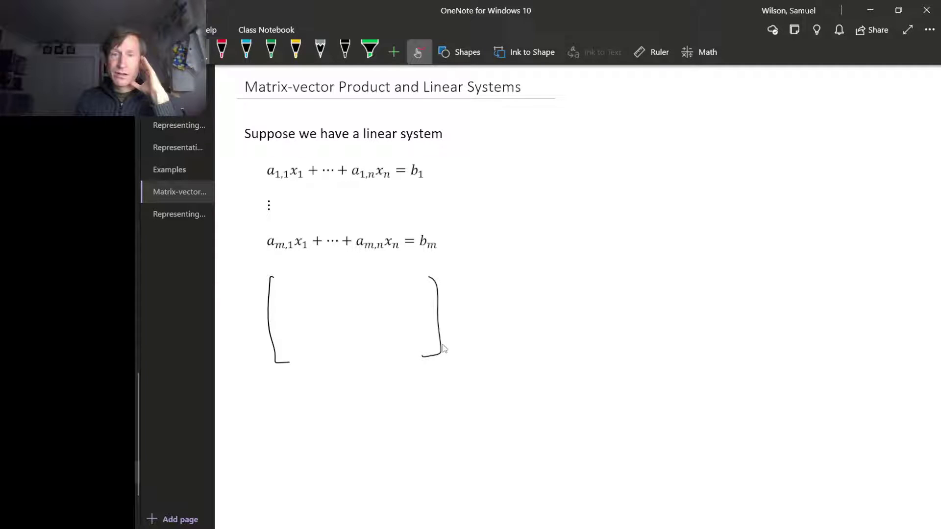
left_click_drag(472, 314, 479, 314)
left_click_drag(473, 325, 479, 325)
- Write the bracketed b column with b1, a vertical ellipsis and the last entry
mouse_move(510, 264)
left_mouse_down()
mouse_move(501, 358)
mouse_move(517, 357)
left_mouse_up()
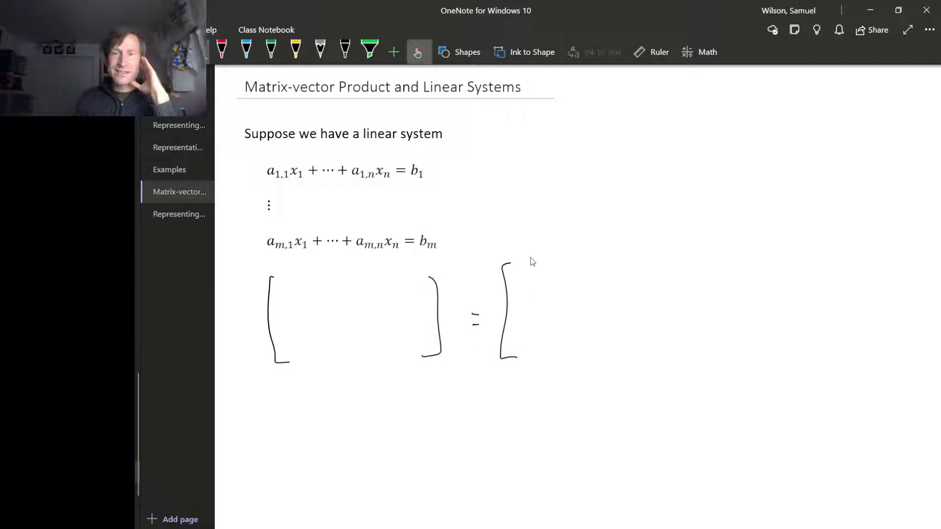
left_click_drag(523, 265, 523, 271)
left_click_drag(540, 273, 541, 277)
left_click(527, 298)
left_click(529, 310)
left_click_drag(533, 320, 528, 350)
left_click_drag(532, 351, 541, 351)
mouse_move(548, 266)
left_mouse_down()
mouse_move(558, 275)
mouse_move(552, 367)
left_mouse_up()
- Write the top row sum a1,1x1 + … inside the bracket, with a vertical ellipsis below
left_click_drag(297, 279, 326, 290)
left_click_drag(327, 280, 318, 291)
left_click_drag(330, 287, 343, 284)
mouse_move(339, 281)
left_mouse_down()
mouse_move(339, 291)
mouse_move(417, 294)
left_mouse_up()
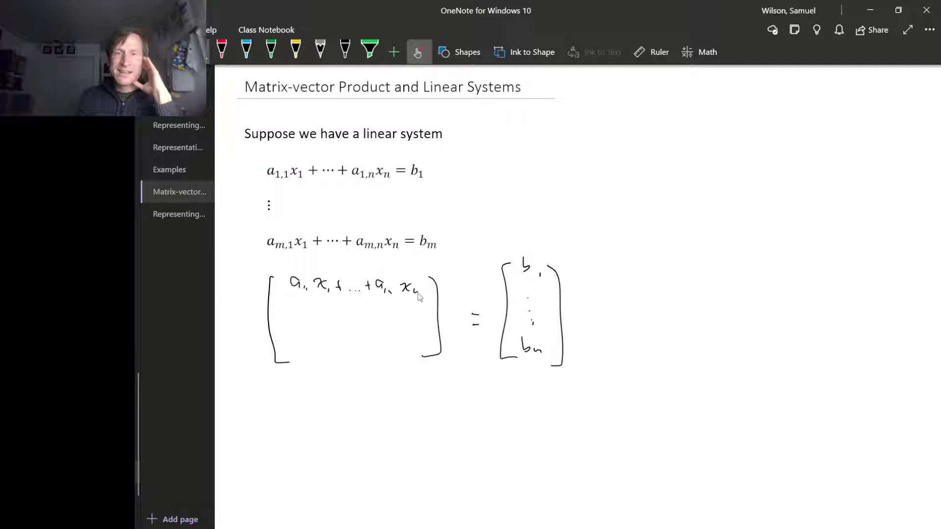
left_click(349, 308)
left_click(351, 314)
left_click(352, 322)
- Write the bottom row sum am,1x1 + … + am,nxn in the column
mouse_move(300, 345)
left_mouse_down()
mouse_move(303, 359)
mouse_move(353, 351)
left_mouse_up()
mouse_move(349, 347)
left_mouse_down()
mouse_move(349, 357)
mouse_move(381, 351)
left_mouse_up()
left_click(362, 355)
left_click(365, 355)
left_click(370, 356)
mouse_move(377, 348)
left_mouse_down()
mouse_move(391, 357)
mouse_move(415, 348)
mouse_move(410, 360)
mouse_move(420, 363)
left_mouse_up()
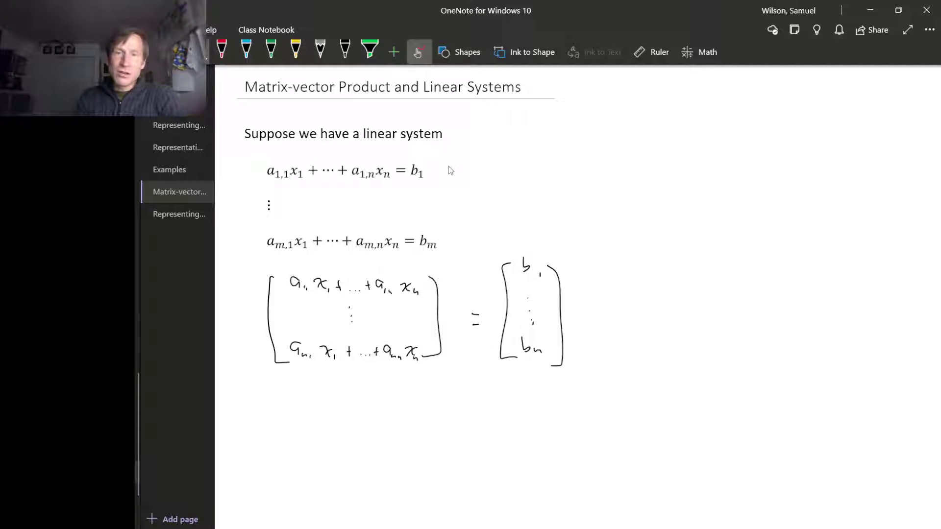
- Extend the curly brace to the last equation and draw an arrow pointing at the b column
left_click_drag(449, 212, 447, 237)
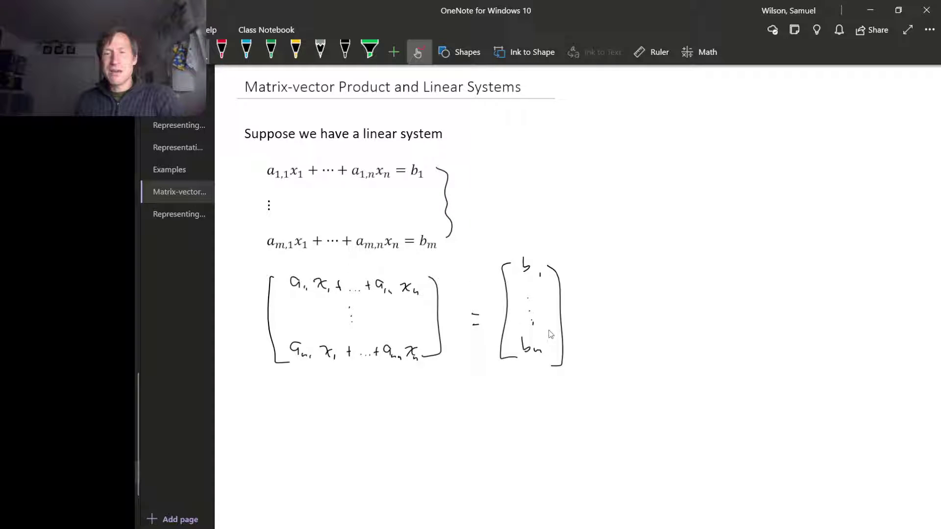
left_click_drag(573, 234, 565, 251)
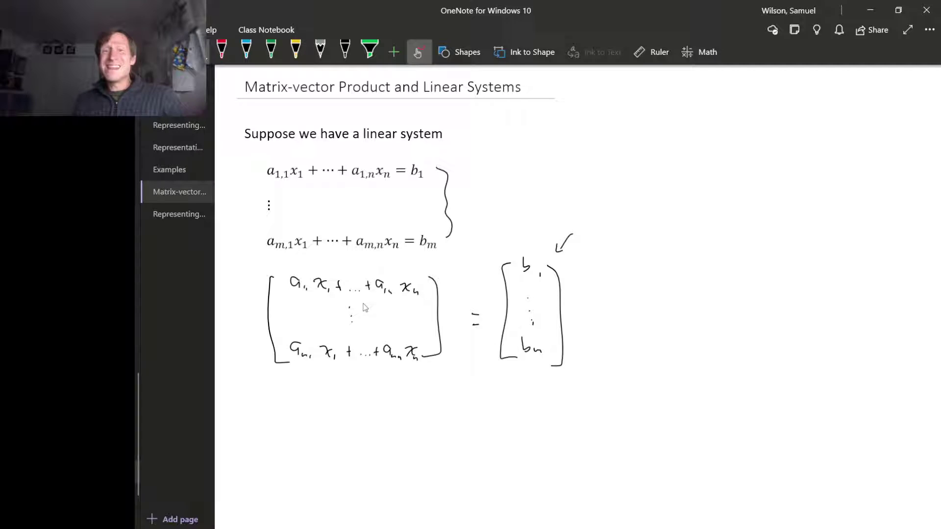
- Below the first form, open the matrix bracket with top row a11 … a1n and side ellipses
scroll(340, 271, "down", 3)
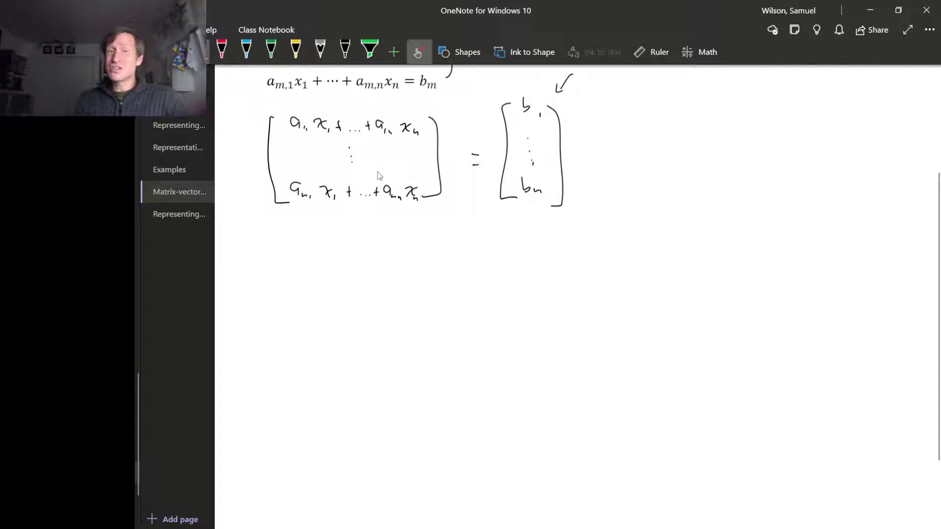
mouse_move(285, 237)
left_mouse_down()
mouse_move(273, 240)
mouse_move(291, 325)
mouse_move(294, 245)
mouse_move(308, 252)
left_mouse_up()
left_click_drag(311, 249, 310, 253)
left_click_drag(389, 239, 390, 247)
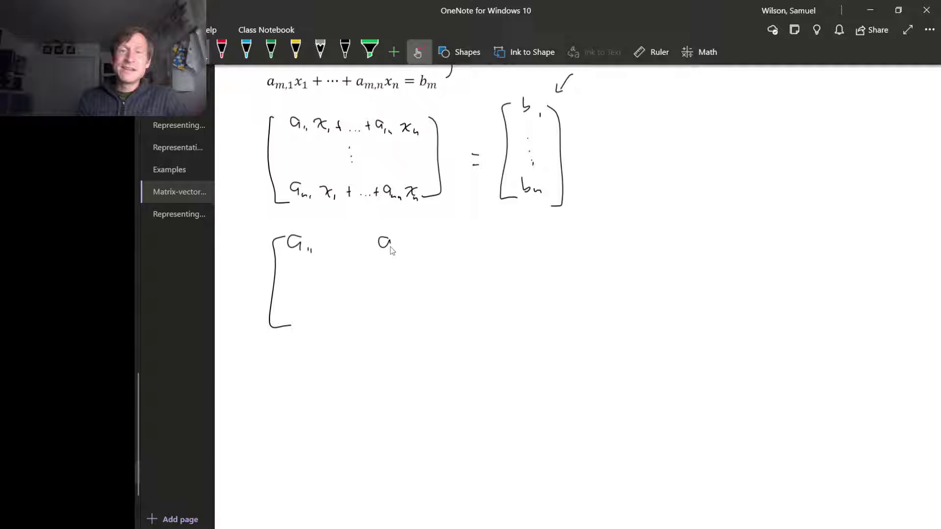
left_click(348, 245)
left_click(361, 246)
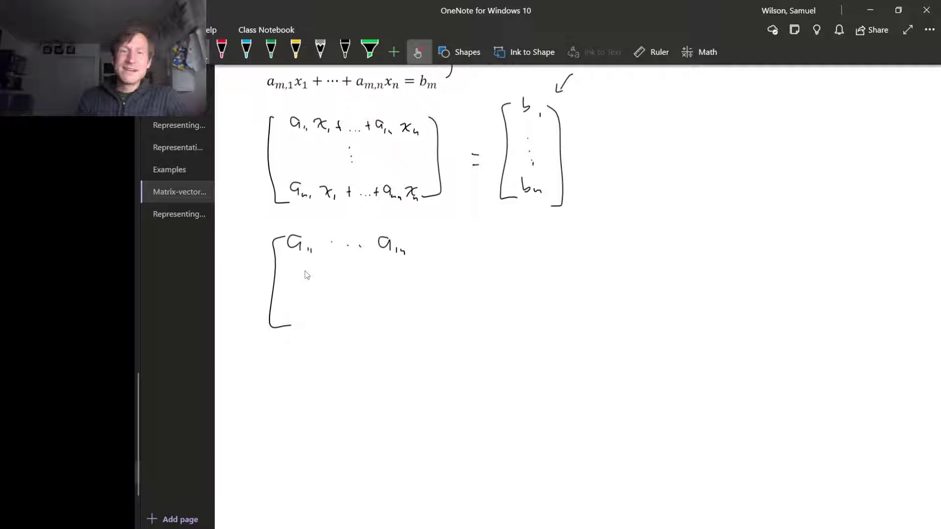
left_click(297, 269)
left_click(297, 280)
left_click(299, 291)
left_click(396, 271)
left_click(398, 283)
left_click(400, 293)
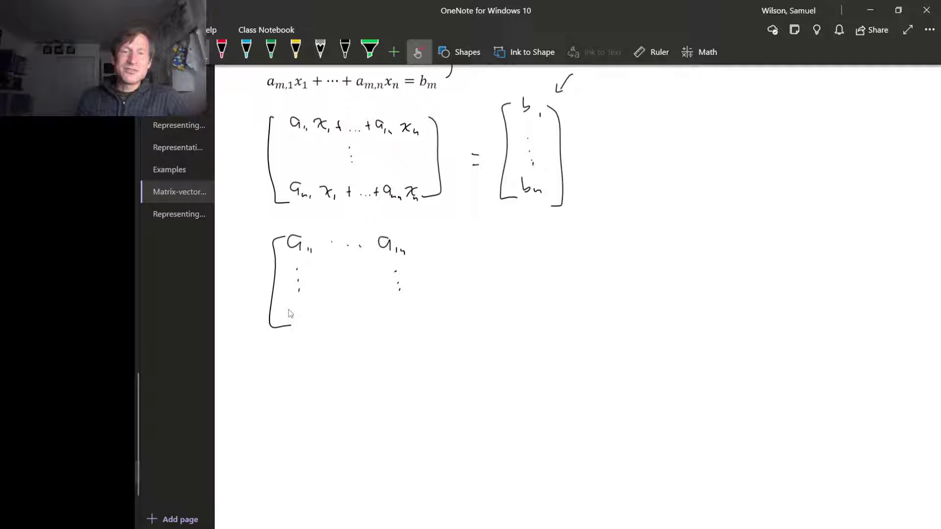
- Write the matrix's bottom row am1 … amn and close its bracket
mouse_move(293, 308)
left_mouse_down()
mouse_move(294, 320)
mouse_move(312, 322)
left_mouse_up()
left_click(342, 319)
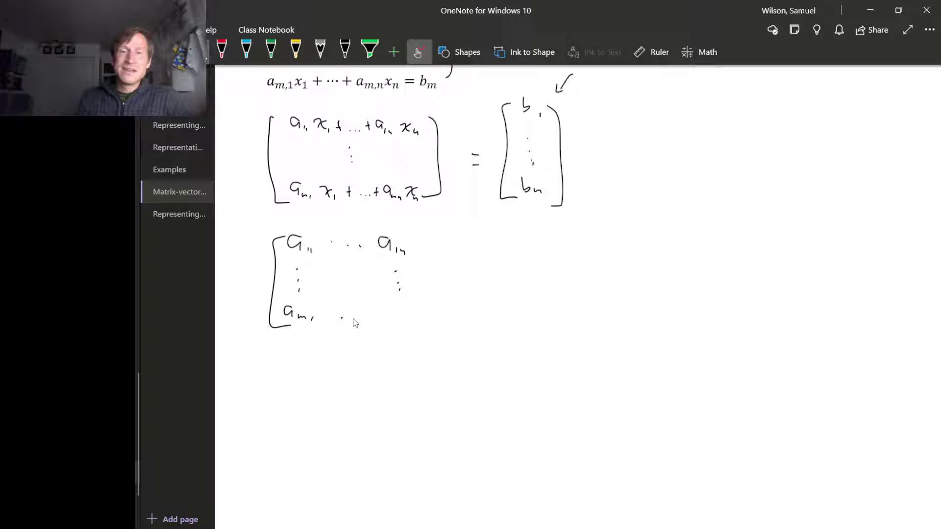
left_click(354, 319)
left_click(363, 319)
left_click_drag(387, 313, 385, 320)
left_click_drag(391, 312, 406, 323)
left_click_drag(408, 319, 414, 324)
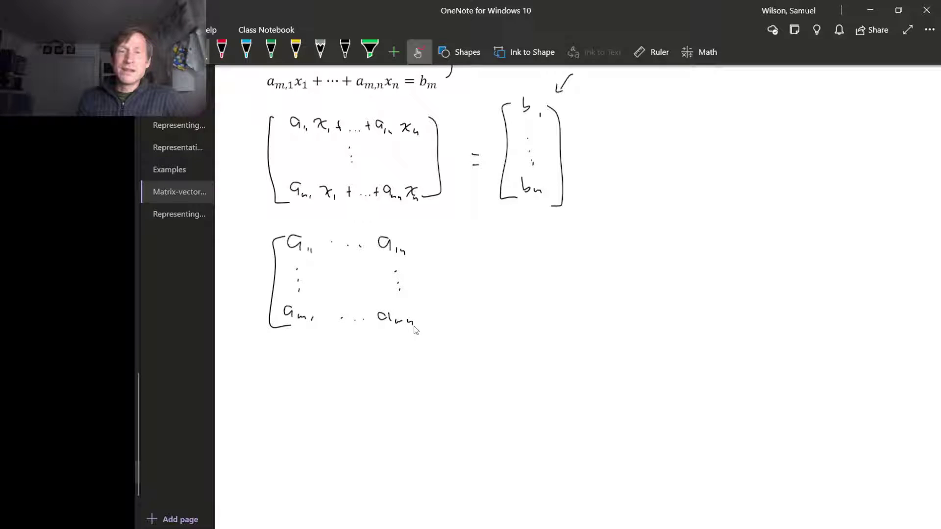
mouse_move(423, 243)
left_mouse_down()
mouse_move(431, 256)
mouse_move(426, 326)
left_mouse_up()
- Write the bracketed x vector x1, vertical ellipsis, xn beside the matrix
mouse_move(465, 242)
left_mouse_down()
mouse_move(453, 333)
mouse_move(472, 333)
left_mouse_up()
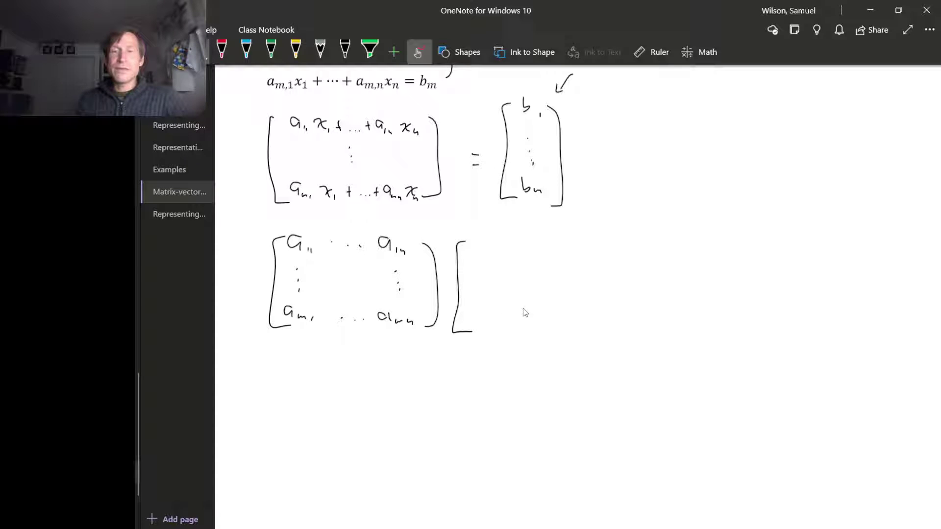
mouse_move(475, 246)
left_mouse_down()
mouse_move(495, 257)
mouse_move(484, 257)
left_mouse_up()
left_click_drag(502, 254, 500, 262)
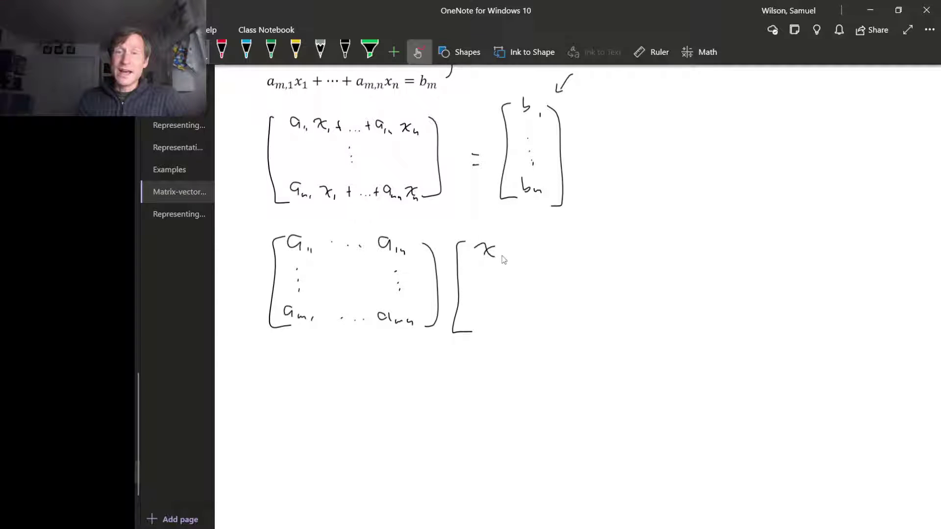
left_click(486, 273)
left_click(488, 284)
left_click(490, 292)
left_click(489, 296)
mouse_move(480, 314)
left_mouse_down()
mouse_move(493, 325)
mouse_move(483, 326)
mouse_move(504, 330)
left_mouse_up()
mouse_move(510, 246)
left_mouse_down()
mouse_move(524, 325)
mouse_move(513, 335)
left_mouse_up()
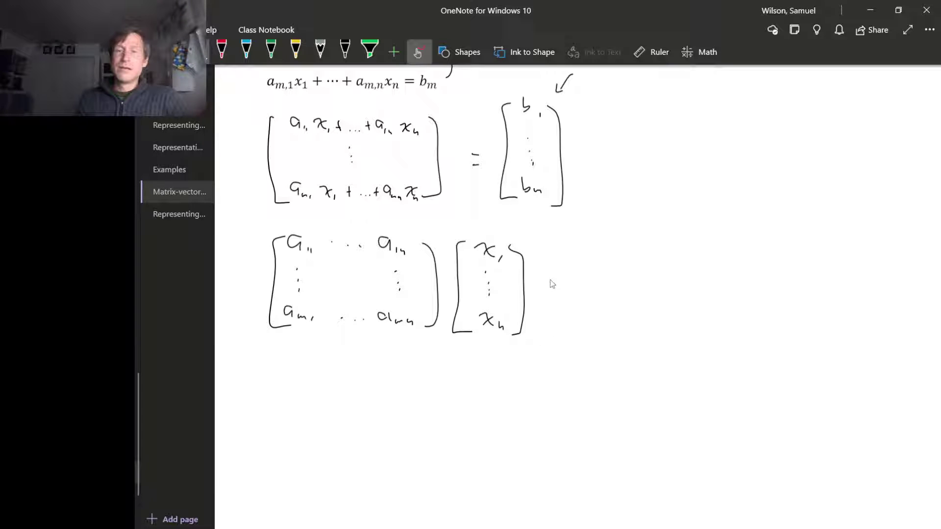
- Add an equals sign and the bracketed b vector b1, vertical ellipsis, bm
left_click_drag(547, 280, 553, 281)
left_click_drag(548, 287, 555, 287)
left_click_drag(580, 242, 585, 329)
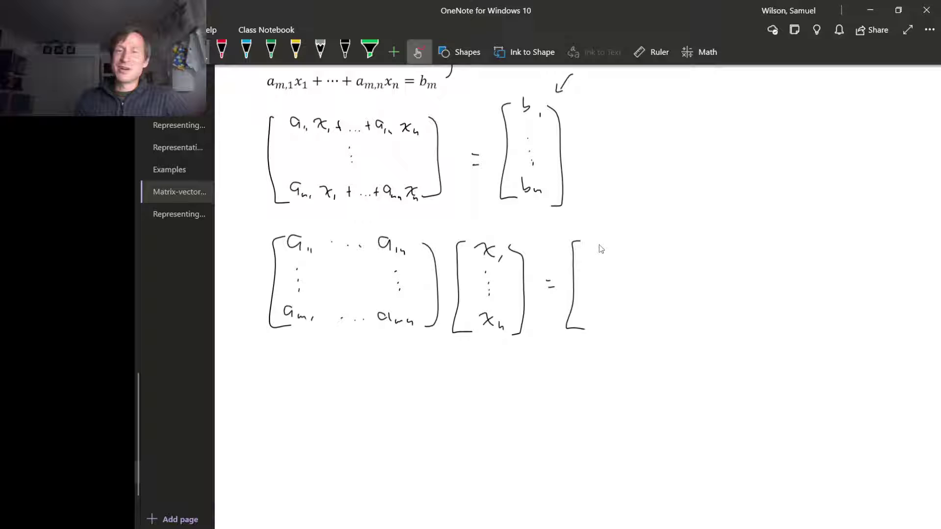
left_click_drag(602, 229, 616, 250)
left_click(602, 271)
left_click(606, 289)
left_click(608, 296)
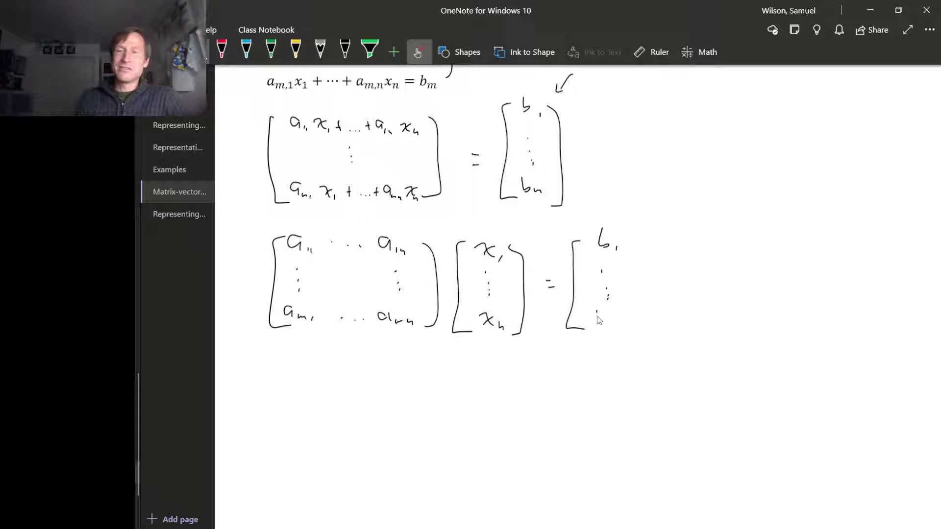
left_click_drag(598, 319, 620, 328)
mouse_move(628, 238)
left_mouse_down()
mouse_move(644, 317)
mouse_move(631, 336)
left_mouse_up()
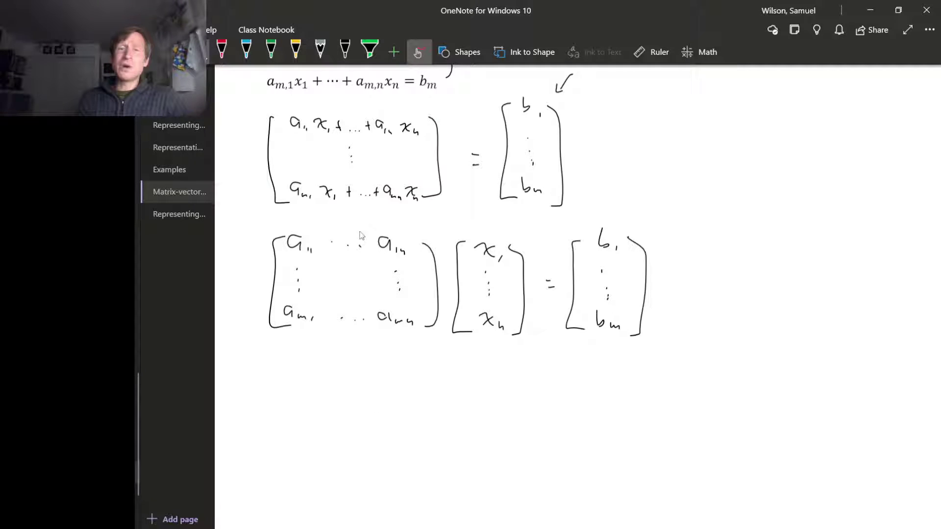
- Draw an arrow at the row-sum column and label the matrix A : ℝⁿ → ℝᵐ with a hooked arrow
left_click_drag(239, 115, 261, 105)
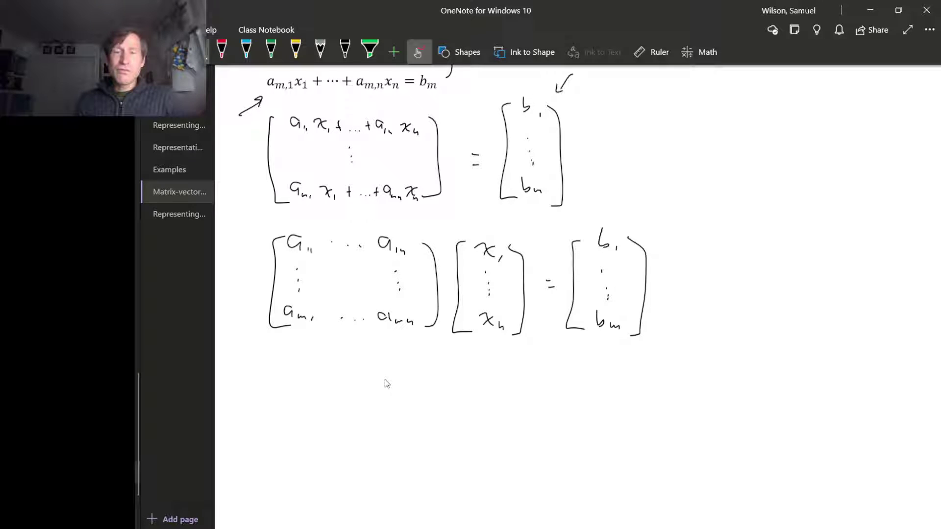
mouse_move(324, 346)
left_mouse_down()
mouse_move(331, 374)
mouse_move(357, 382)
mouse_move(356, 373)
left_mouse_up()
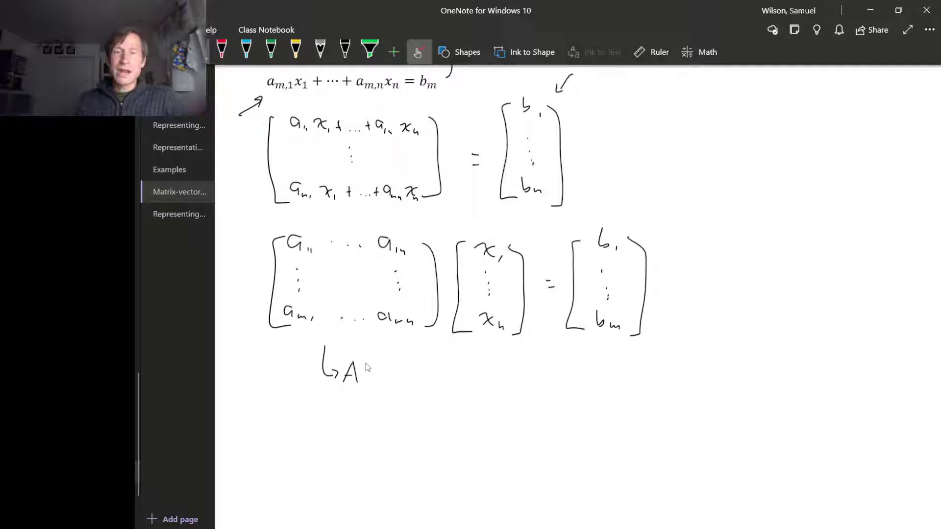
left_click(378, 380)
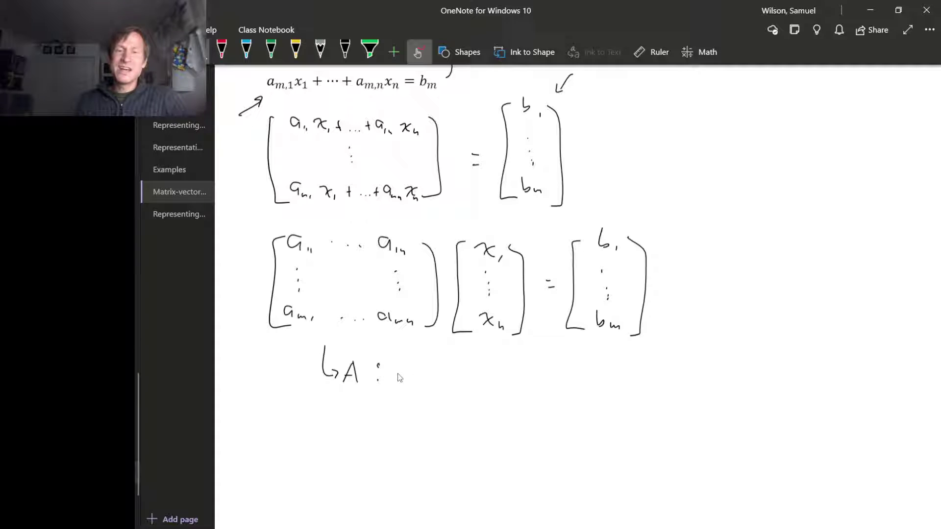
mouse_move(397, 365)
left_mouse_down()
mouse_move(397, 392)
mouse_move(418, 366)
mouse_move(466, 383)
left_mouse_up()
mouse_move(467, 370)
left_mouse_down()
mouse_move(473, 384)
mouse_move(484, 373)
left_mouse_up()
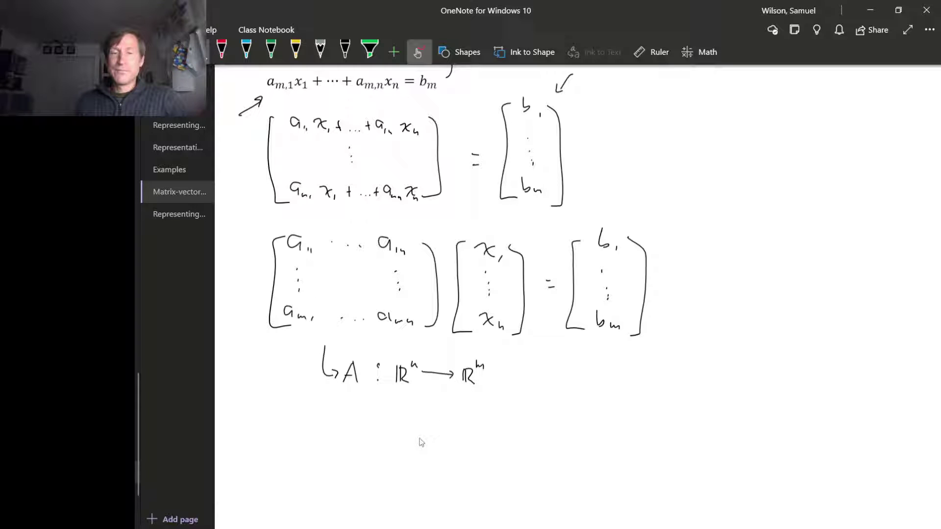
- Write the equation Ax = b ? below the mapping
mouse_move(356, 431)
left_mouse_down()
mouse_move(367, 417)
mouse_move(369, 432)
left_mouse_up()
mouse_move(359, 423)
left_mouse_down()
mouse_move(385, 431)
mouse_move(425, 423)
left_mouse_up()
left_click_drag(417, 427, 450, 431)
left_click_drag(528, 410, 533, 421)
left_click(535, 428)
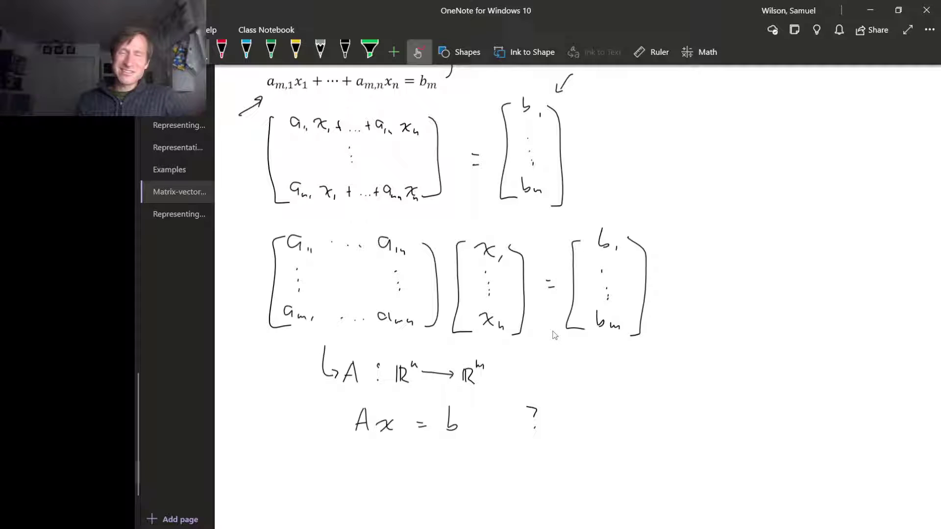
- Add arrows at the bm equation and at Ax, and underline x and b
mouse_move(494, 76)
left_mouse_down()
mouse_move(472, 78)
mouse_move(478, 82)
left_mouse_up()
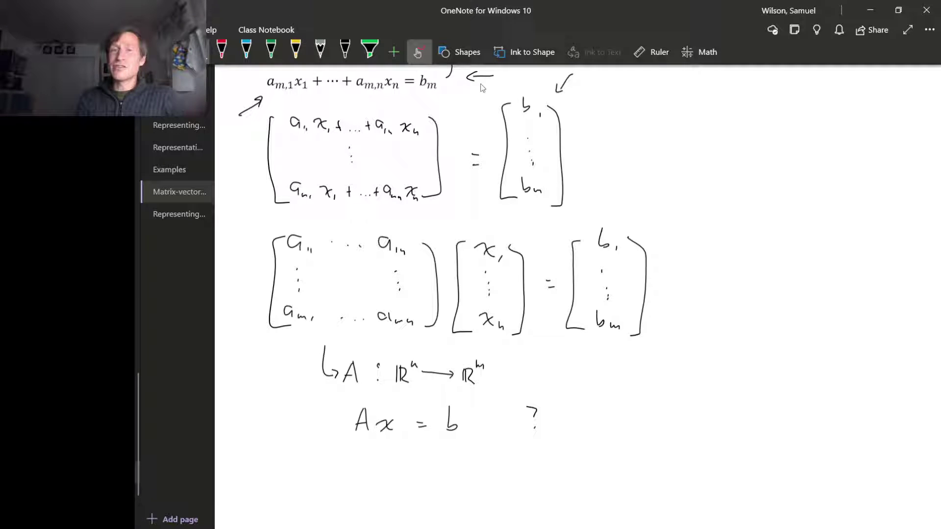
left_click_drag(351, 460, 367, 444)
left_click_drag(360, 447, 367, 456)
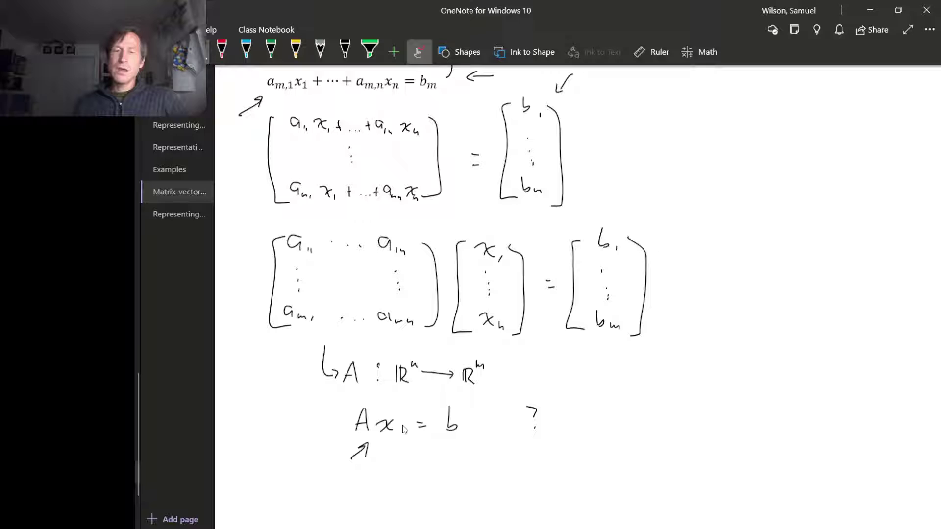
left_click_drag(377, 433, 396, 437)
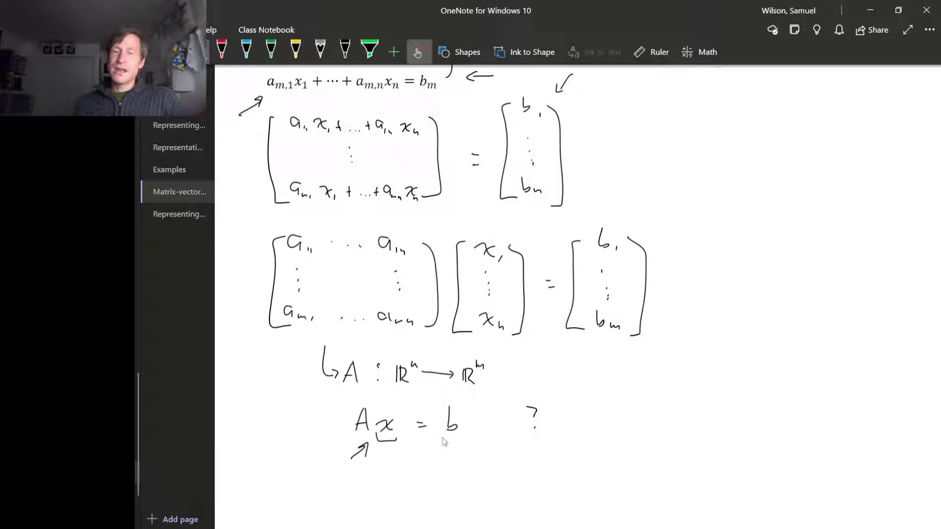
mouse_move(440, 433)
left_mouse_down()
mouse_move(440, 443)
mouse_move(461, 440)
left_mouse_up()
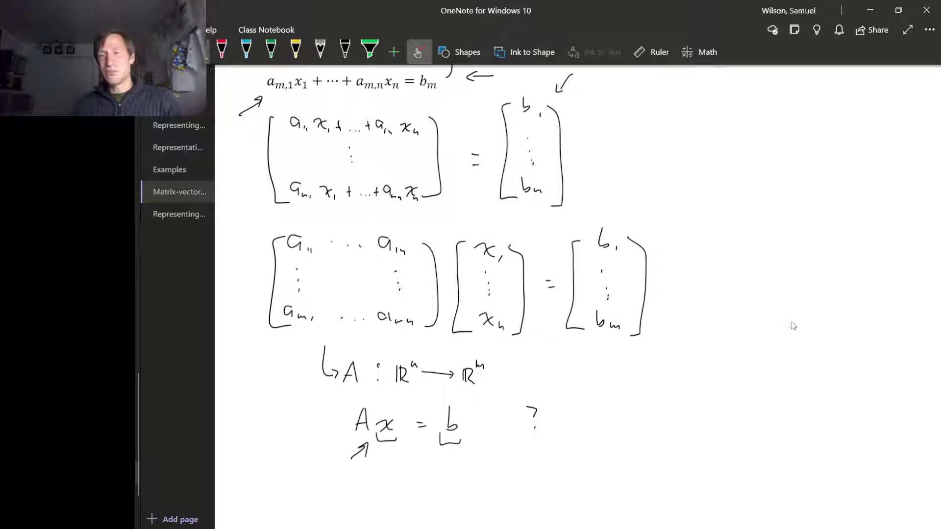
- Handwrite f(x) = 2 at the right side of the page
mouse_move(808, 293)
left_mouse_down()
mouse_move(801, 314)
mouse_move(809, 304)
mouse_move(816, 320)
left_mouse_up()
left_click(817, 303)
left_click(816, 312)
mouse_move(827, 311)
left_mouse_down()
mouse_move(840, 320)
mouse_move(832, 322)
mouse_move(852, 321)
mouse_move(870, 310)
mouse_move(881, 327)
mouse_move(895, 327)
left_mouse_up()
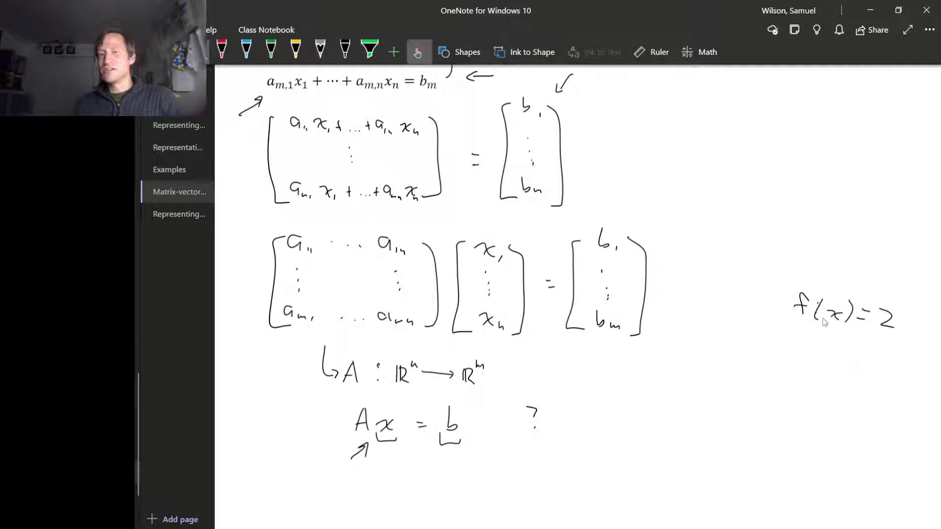
- Draw arrows pointing at x and 2, plus a second arrow at the top left
left_click_drag(843, 275, 837, 291)
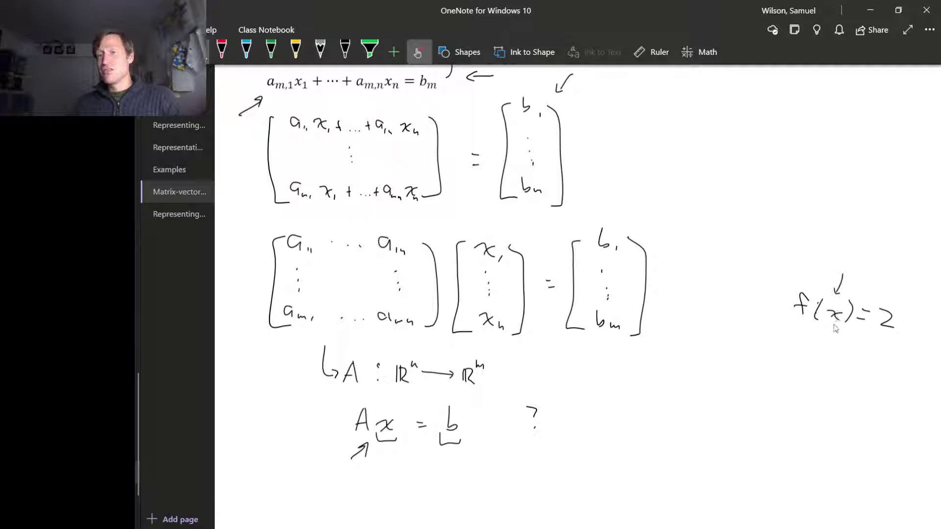
left_click_drag(898, 281, 895, 296)
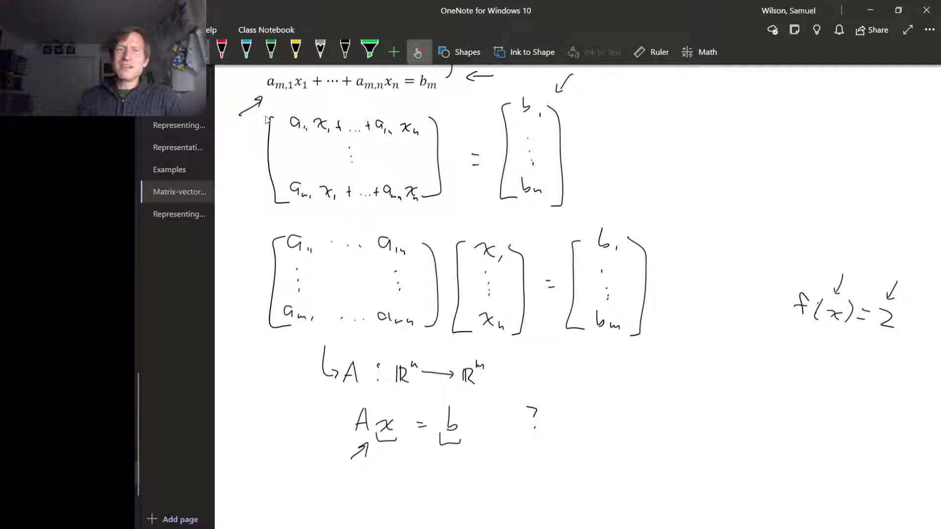
mouse_move(251, 118)
left_mouse_down()
mouse_move(281, 104)
mouse_move(278, 112)
left_mouse_up()
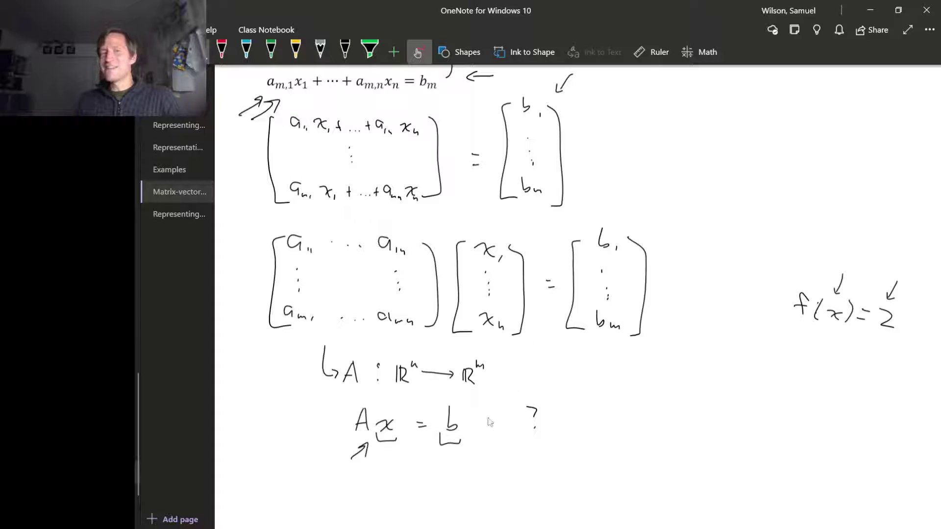
- Add a second arrow up at A, underline A in the mapping, and a third top-left arrow
mouse_move(335, 466)
left_mouse_down()
mouse_move(354, 444)
mouse_move(356, 455)
left_mouse_up()
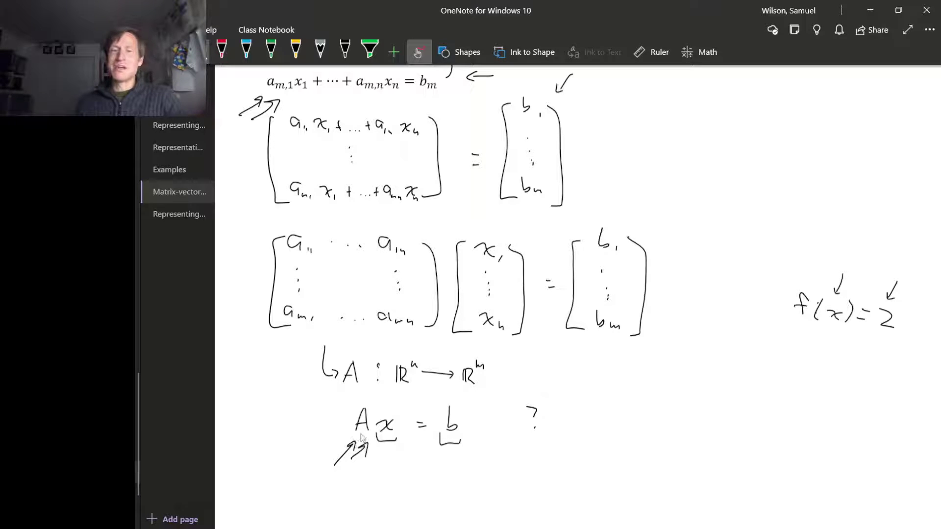
left_click_drag(339, 387, 359, 385)
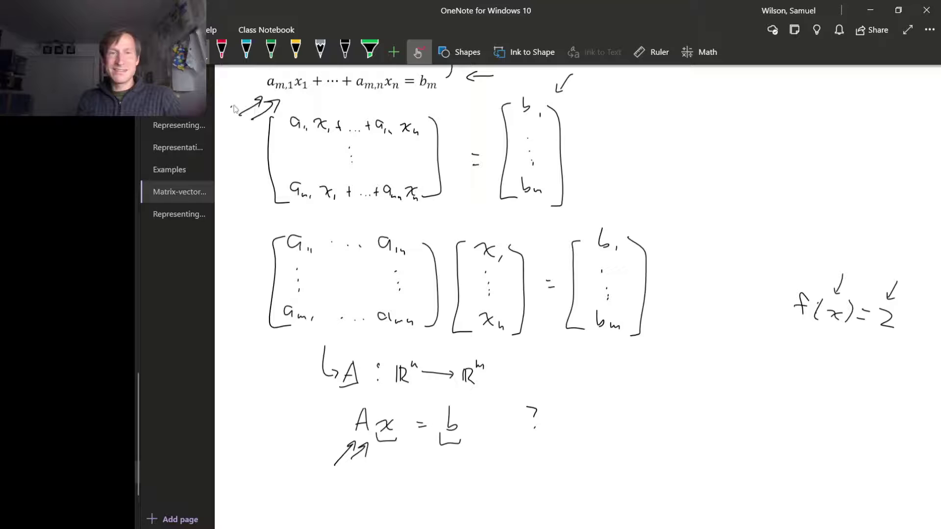
left_click_drag(231, 106, 251, 113)
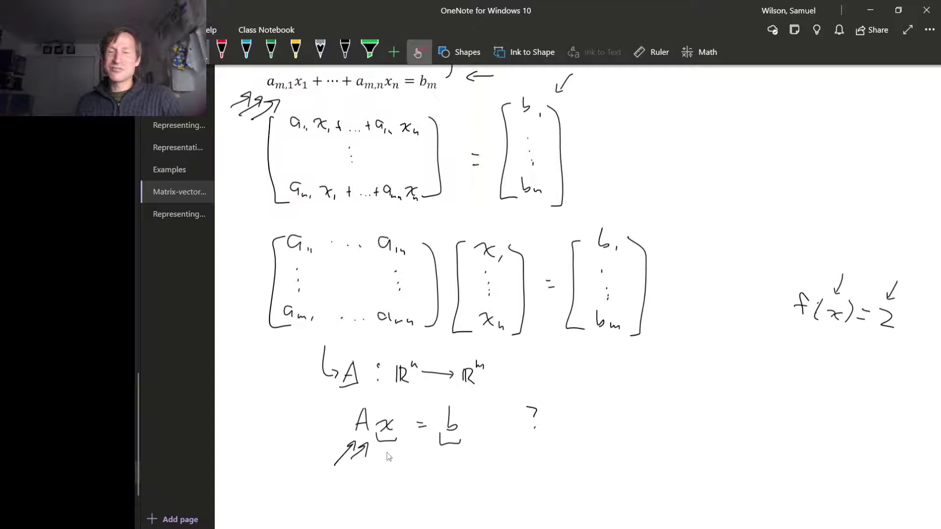
- Draw arrows up at x and b, a long leftward arrow from the b vector, and underline ℝⁿ and ℝᵐ
left_click_drag(385, 474, 390, 455)
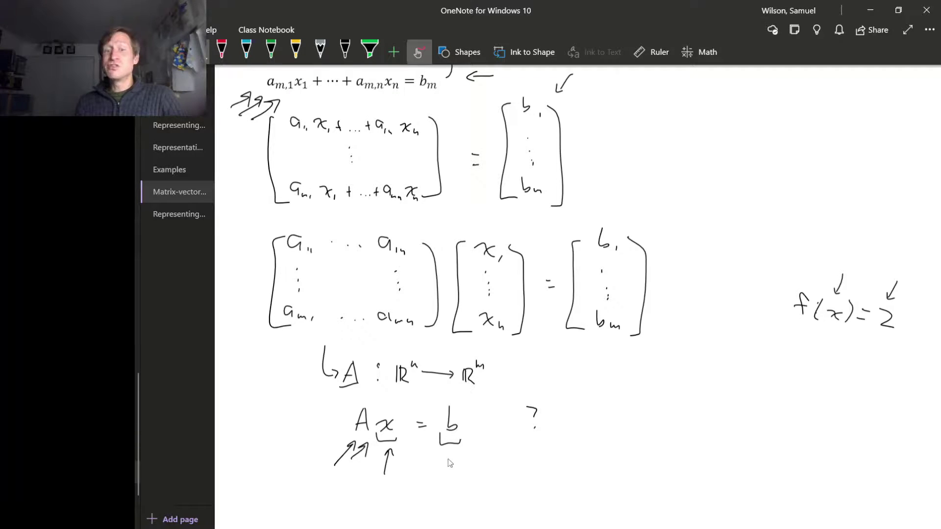
left_click_drag(442, 466, 458, 448)
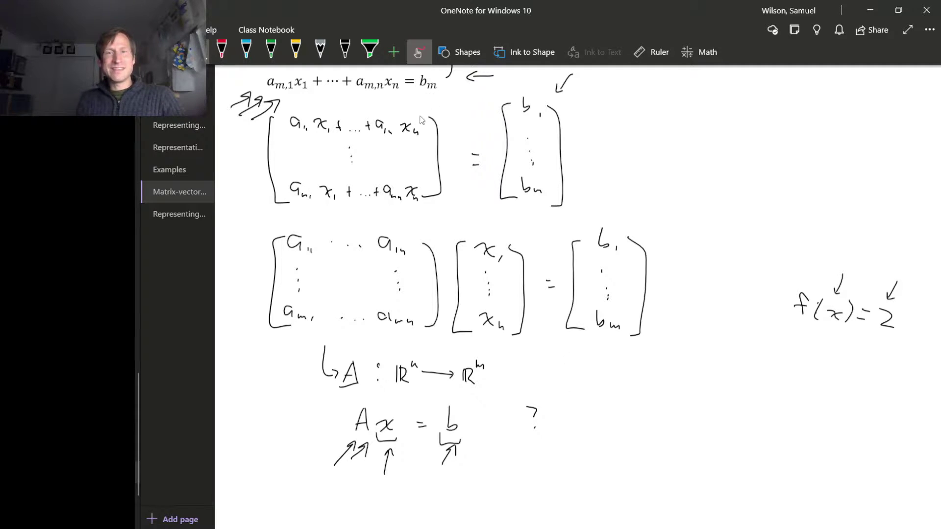
left_click_drag(542, 87, 473, 90)
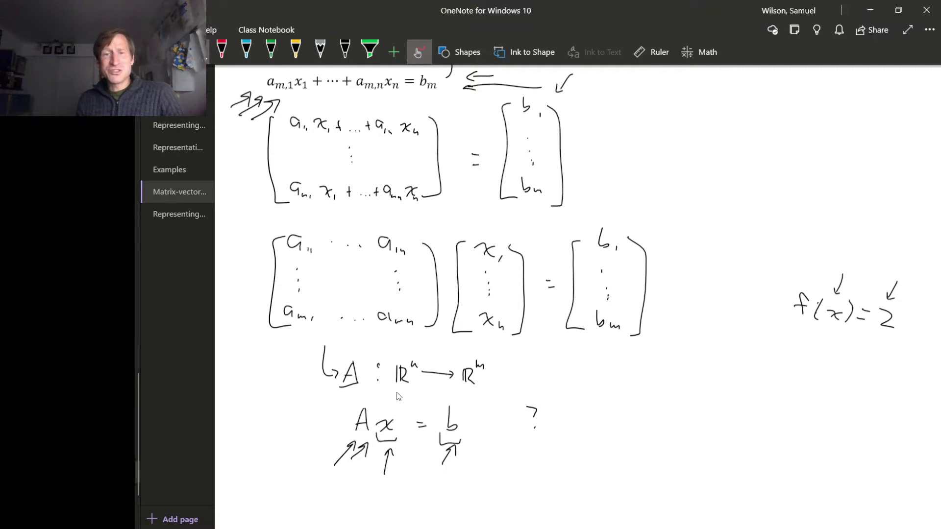
left_click_drag(394, 391, 482, 393)
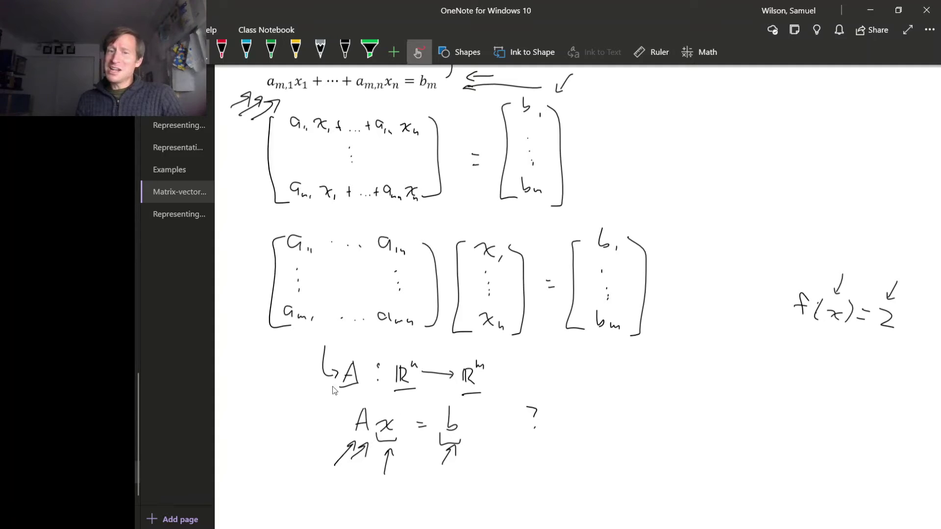